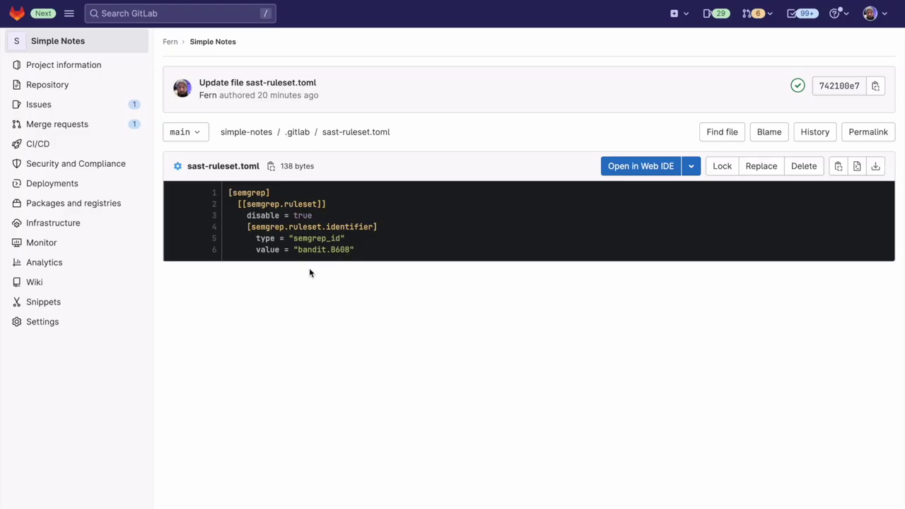
- Open the Simple Notes project's vulnerability report and filter it to show only vulnerabilities with the Resolved status
mouse_move(126, 166)
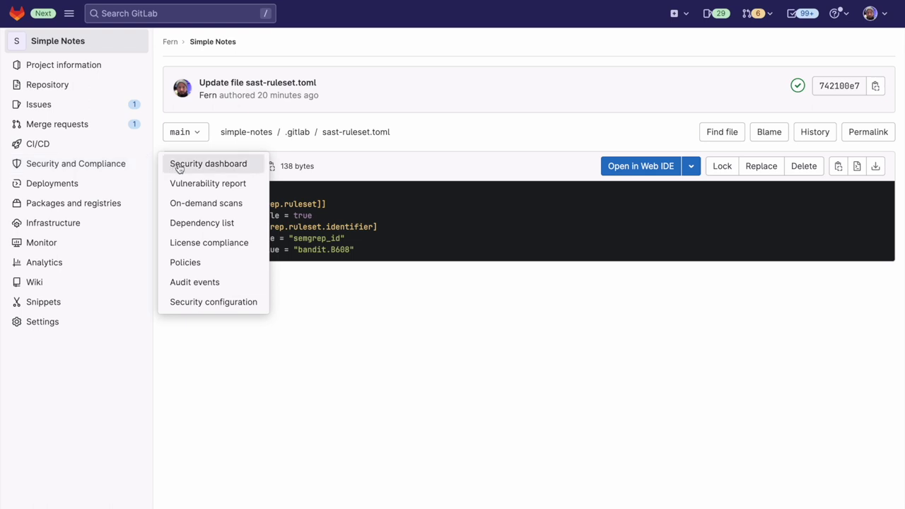
left_click(246, 185)
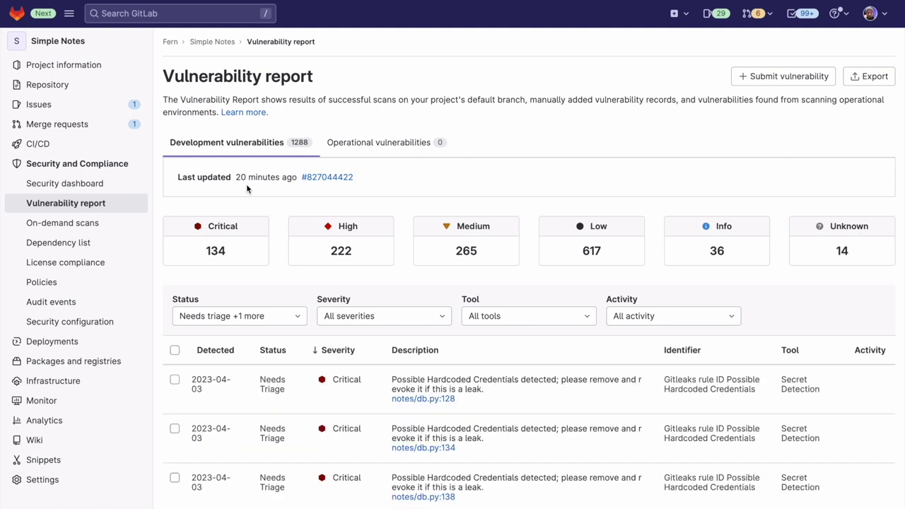
left_click(261, 320)
left_click(219, 362)
left_click(240, 441)
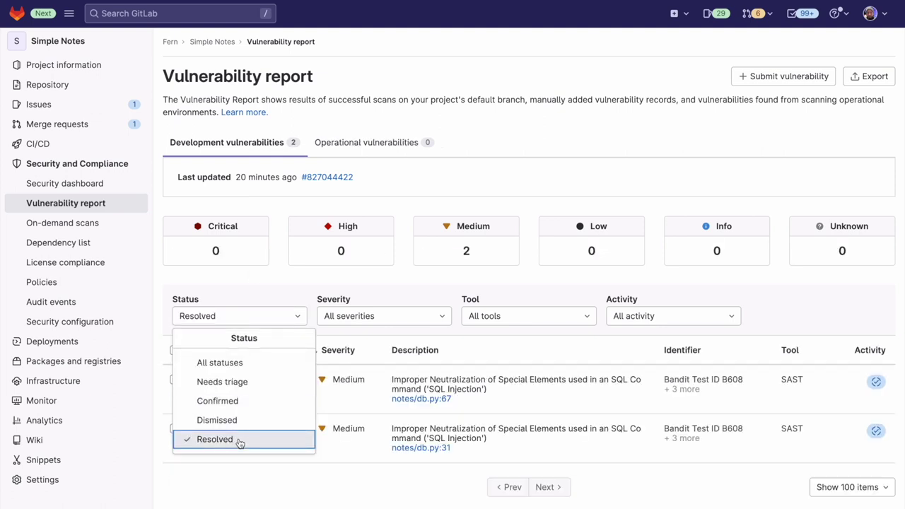
left_click(410, 283)
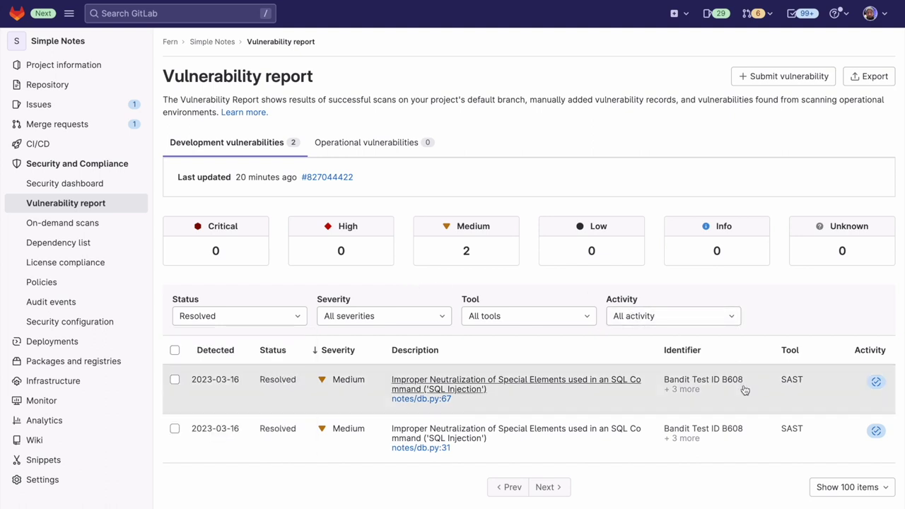
- Open the resolved SQL Injection vulnerability located at notes/db.py:67 and review its details
left_click(556, 384)
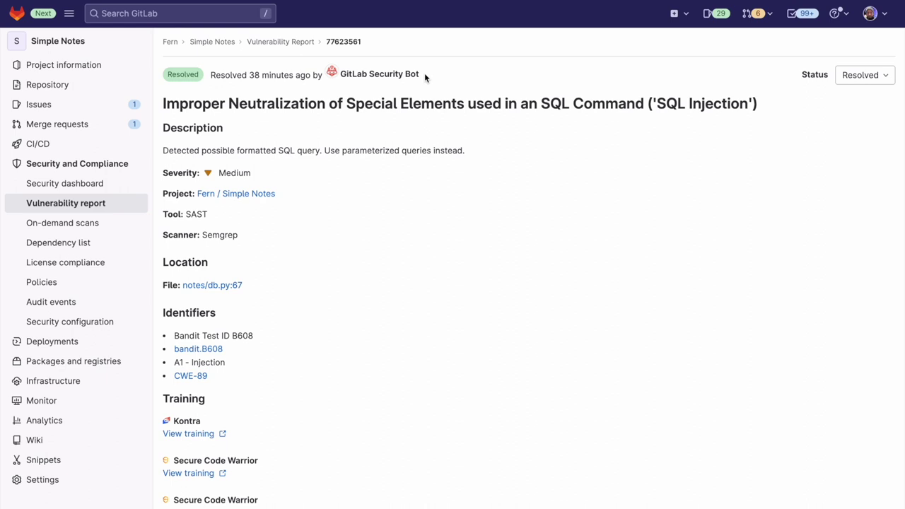
scroll(425, 74, "down", 5)
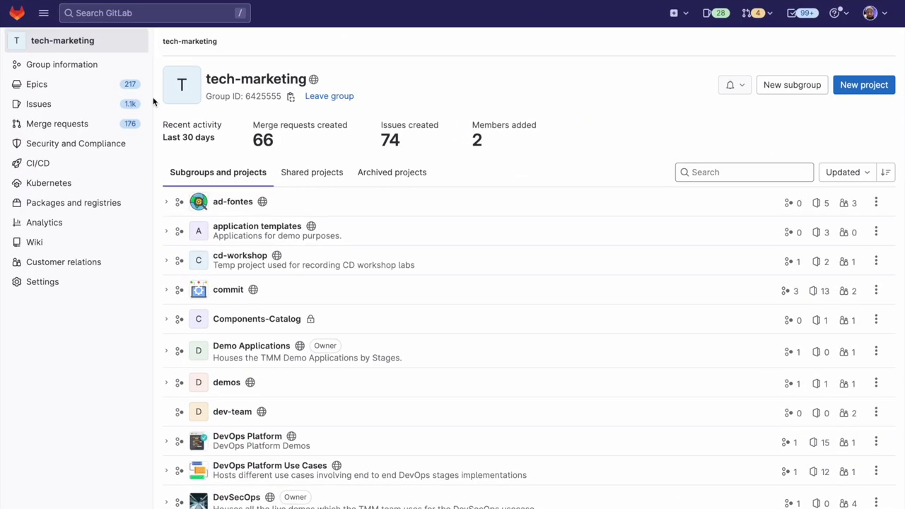
- Open the tech-marketing group's compliance report and review the listed merge request violations
mouse_move(148, 143)
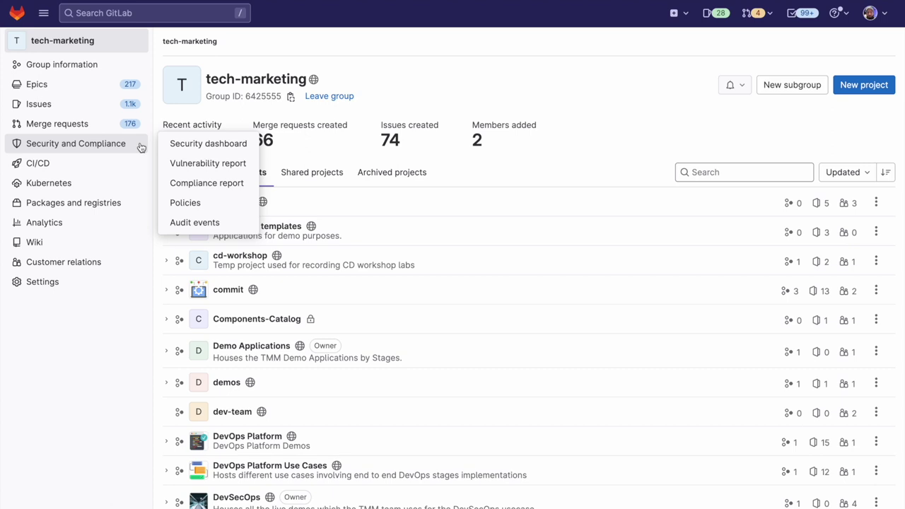
left_click(249, 189)
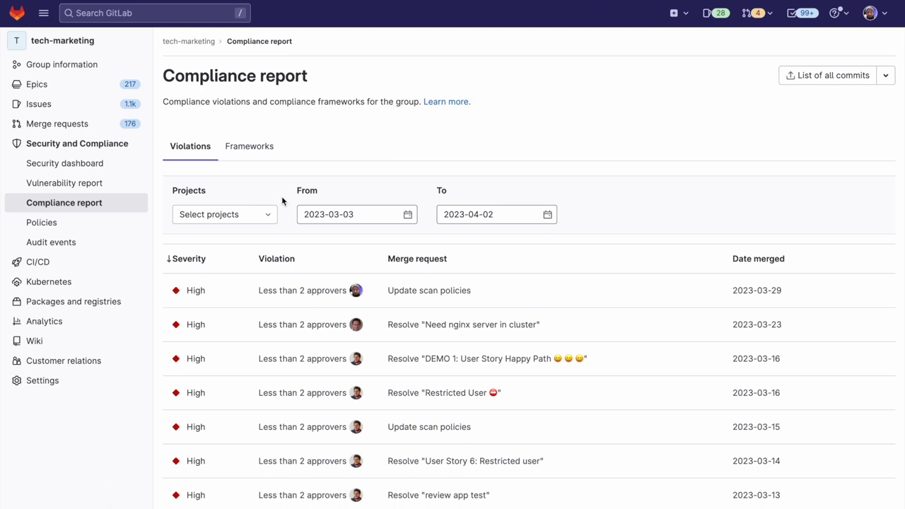
scroll(292, 244, "down", 6)
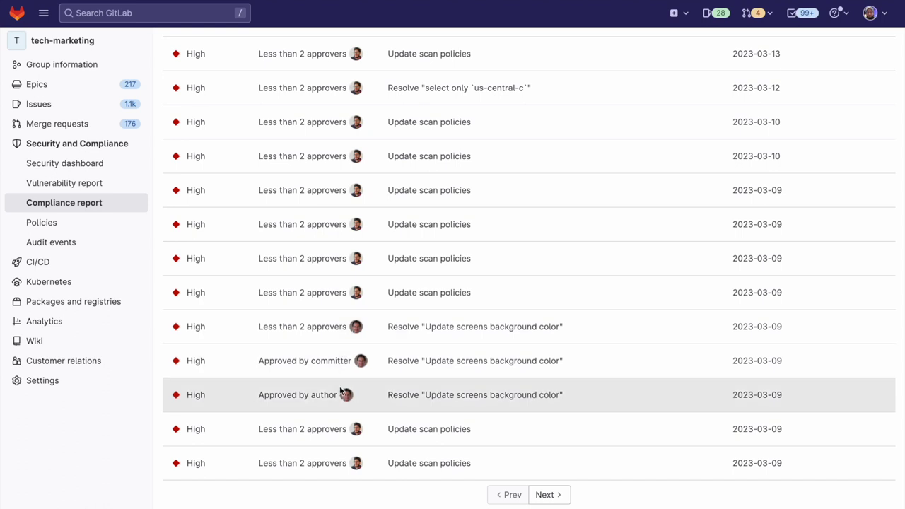
scroll(340, 391, "up", 7)
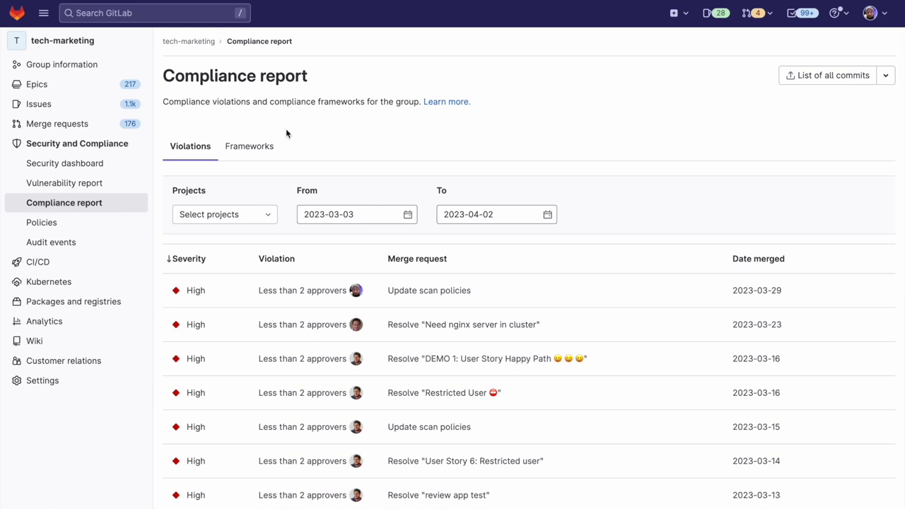
- Review which compliance framework is assigned to each project in the compliance report
left_click(266, 145)
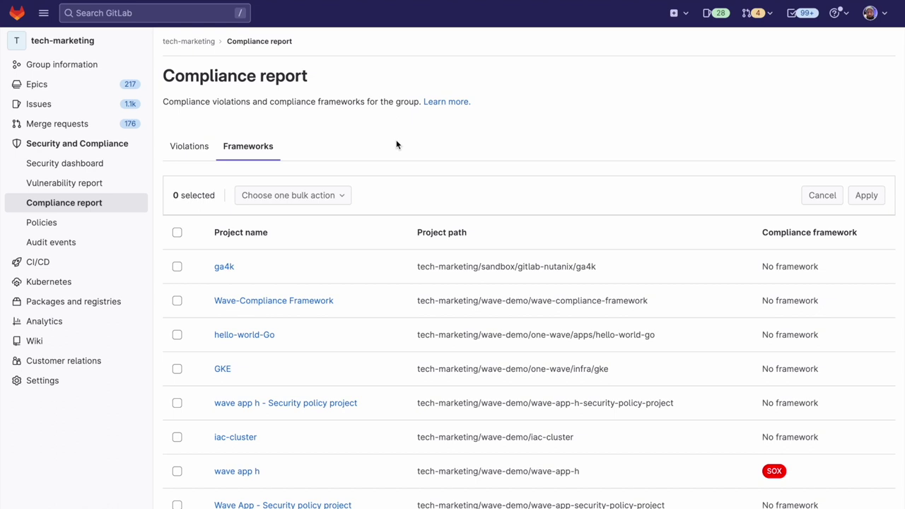
scroll(396, 145, "down", 6)
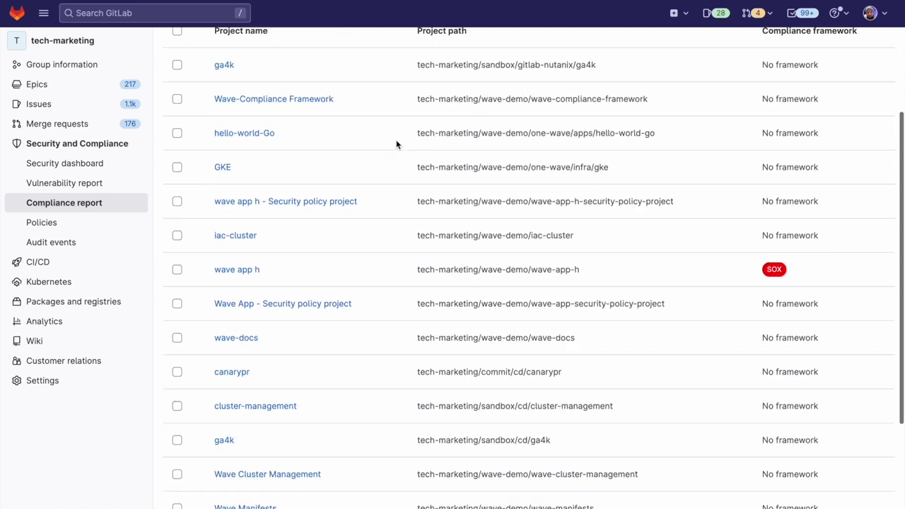
scroll(398, 145, "up", 1)
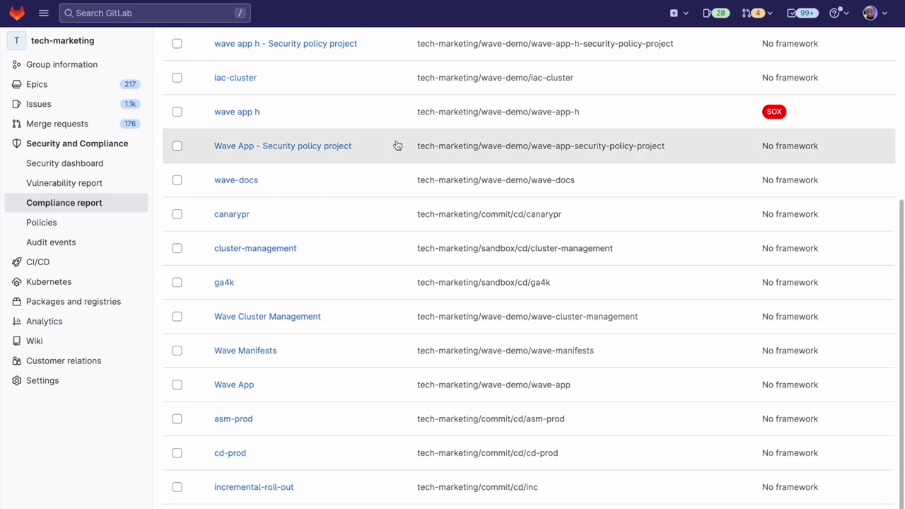
scroll(397, 145, "up", 5)
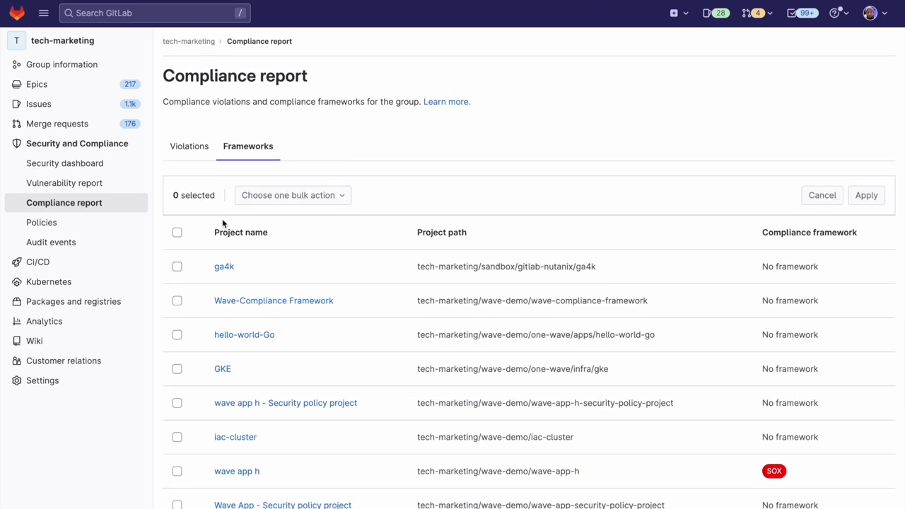
- Apply the SOX compliance framework in bulk to the ga4k (gitlab-nutanix) and Wave-Compliance Framework projects
left_click(177, 267)
left_click(177, 301)
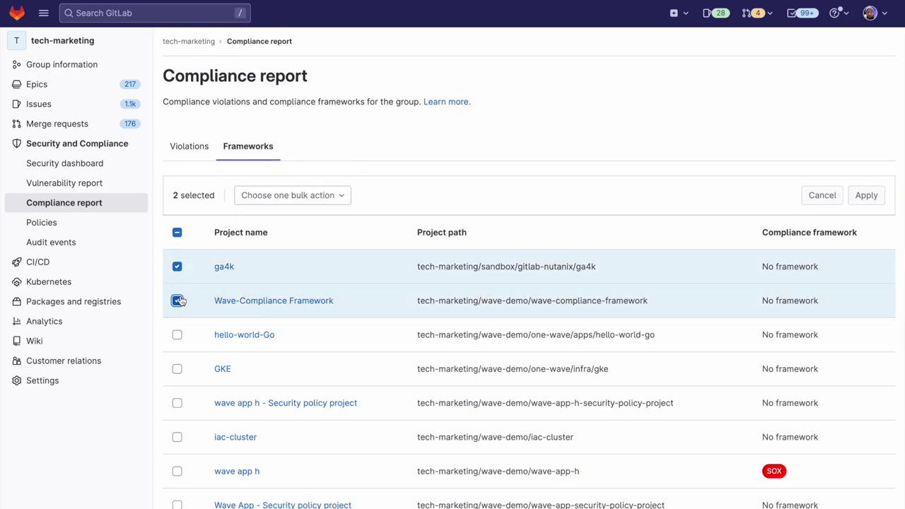
left_click(263, 200)
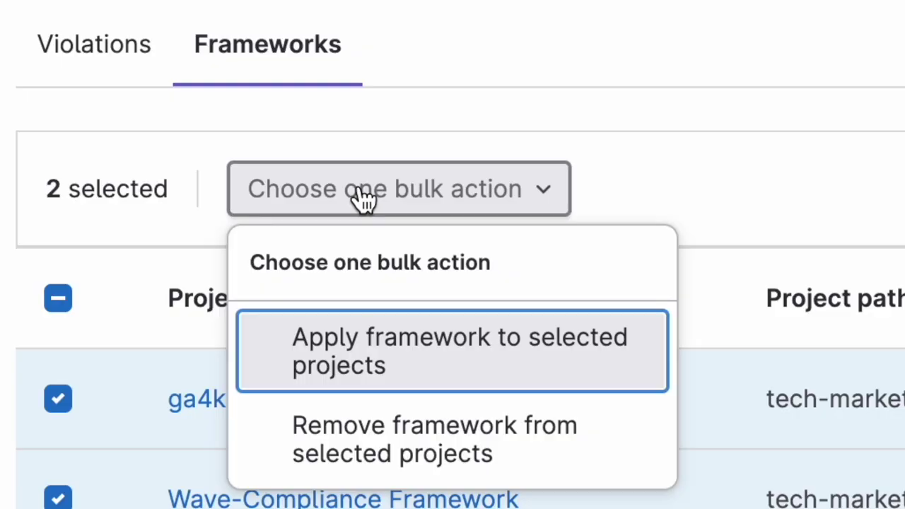
left_click(509, 370)
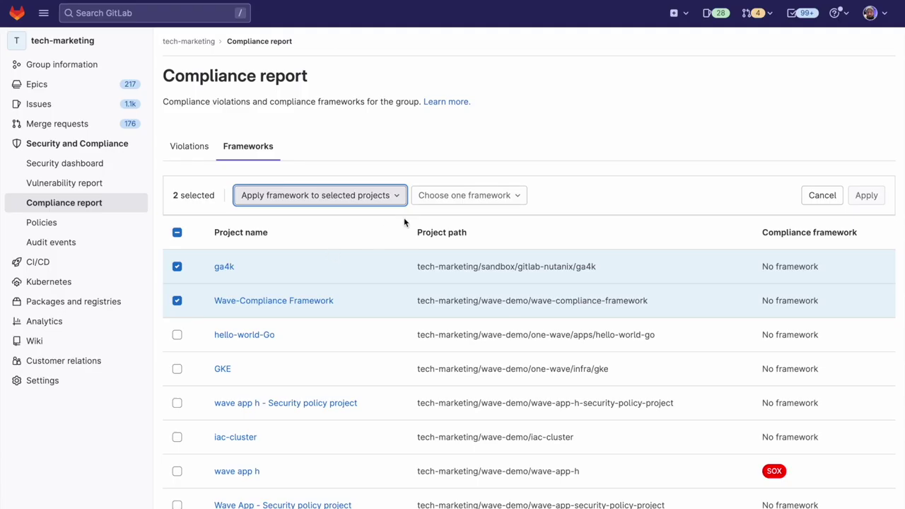
left_click(447, 197)
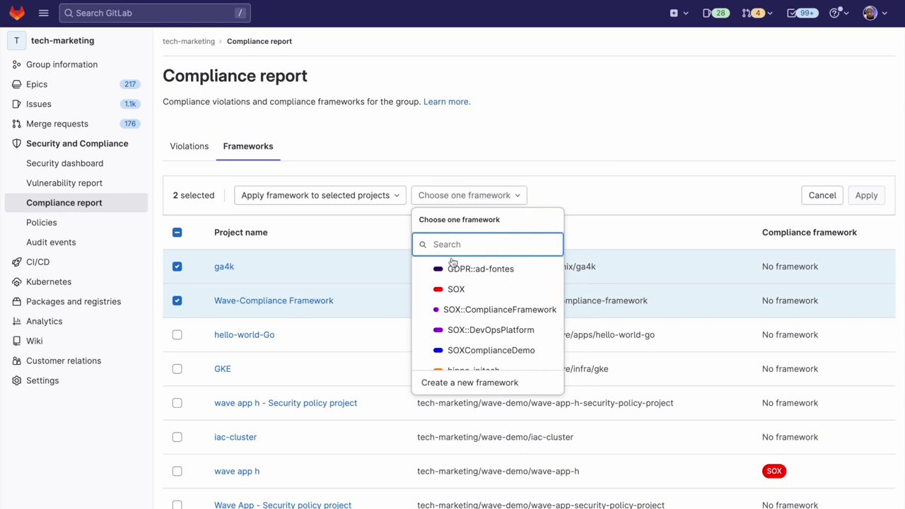
left_click(470, 289)
left_click(879, 199)
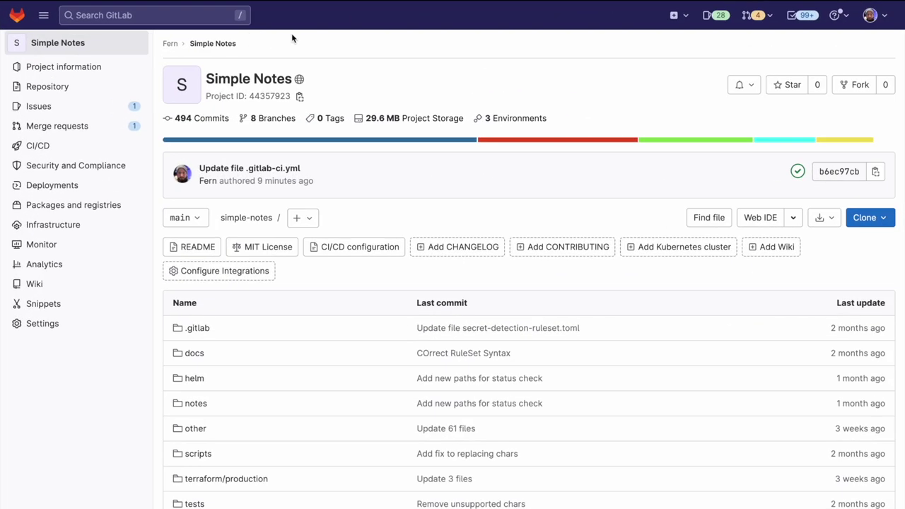
- Examine the stages and included templates in the Simple Notes project's .gitlab-ci.yml and open the pipeline of its latest commit
scroll(335, 72, "down", 4)
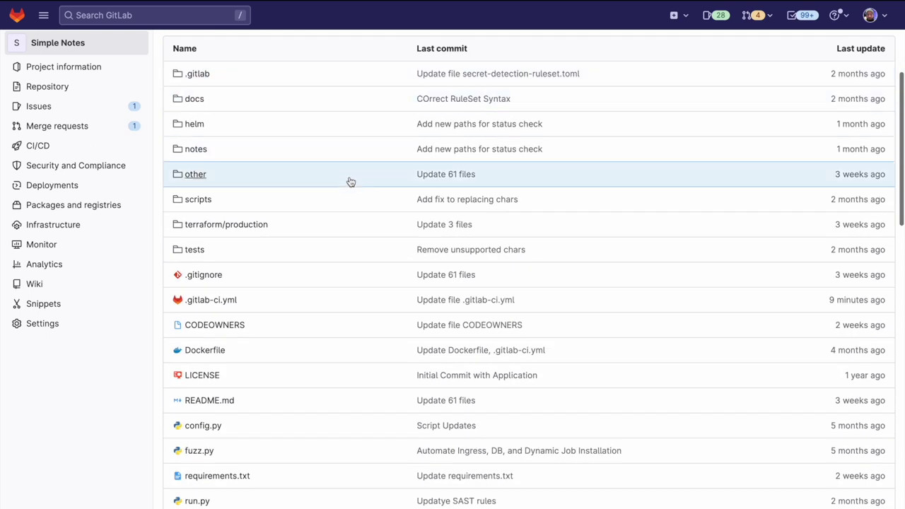
left_click(227, 301)
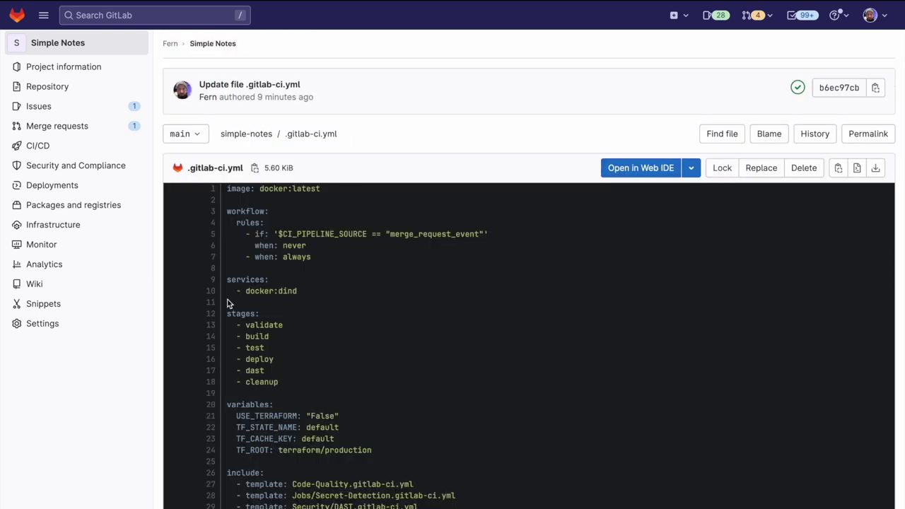
scroll(390, 313, "down", 3)
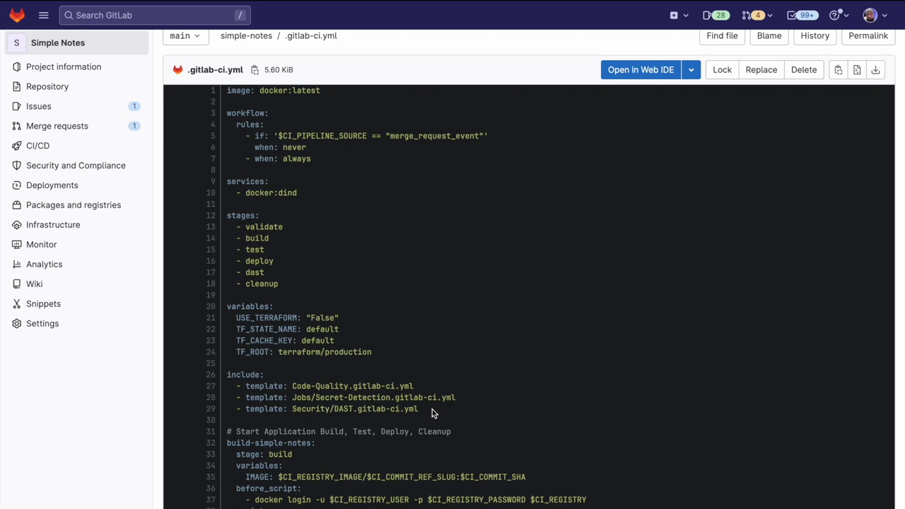
scroll(509, 384, "up", 2)
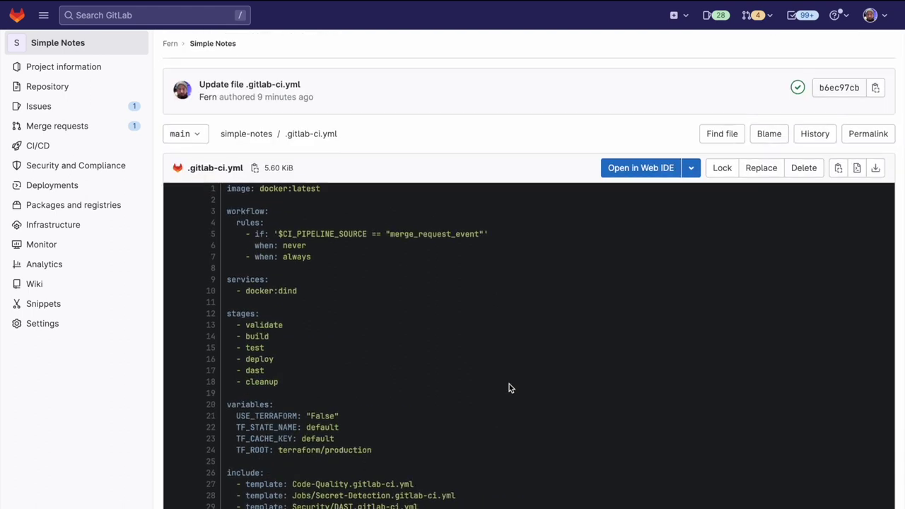
left_click(797, 88)
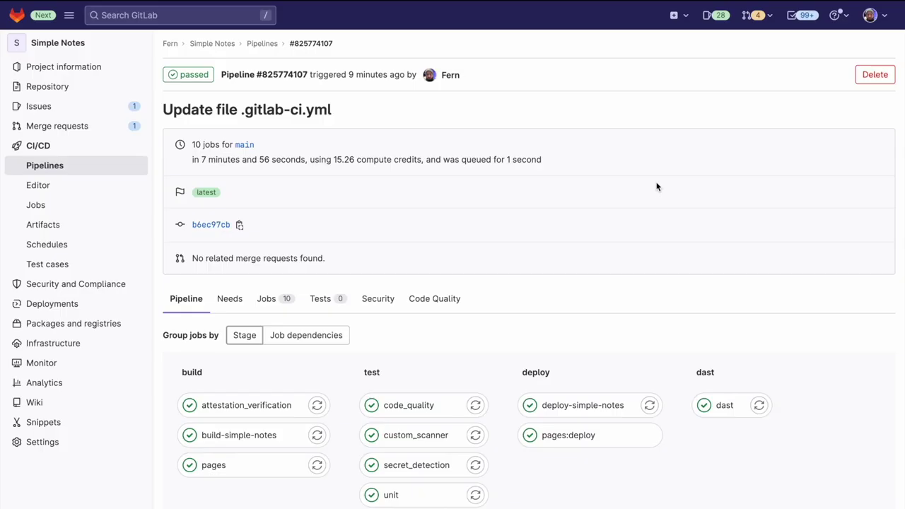
- Start a new scan execution policy among the Simple Notes project's security policies
mouse_move(129, 283)
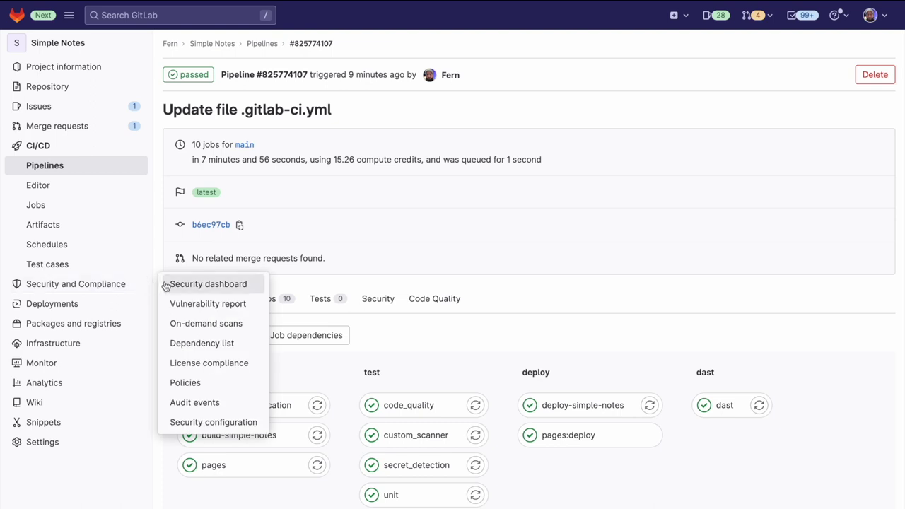
left_click(224, 382)
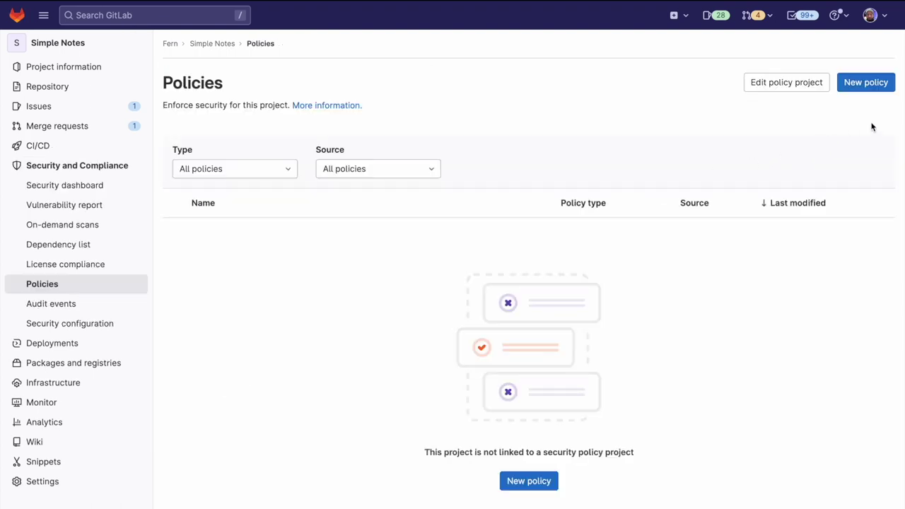
left_click(890, 87)
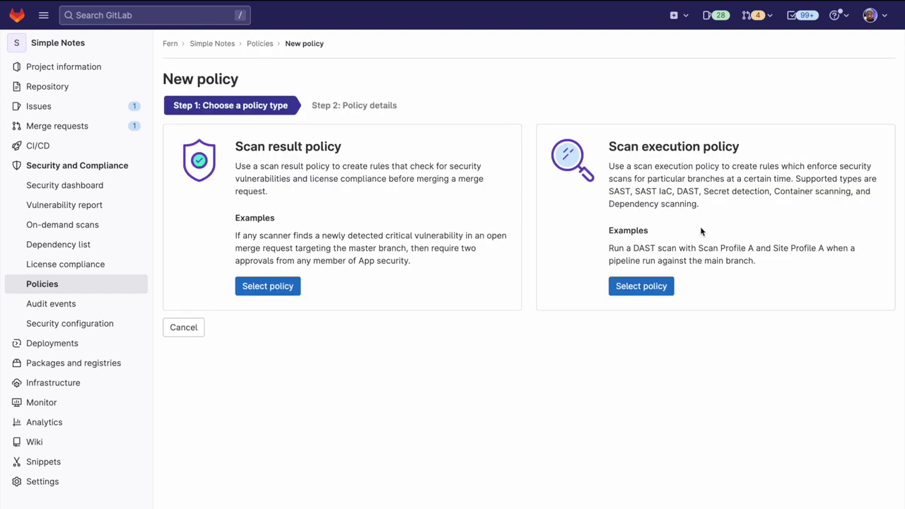
left_click(668, 286)
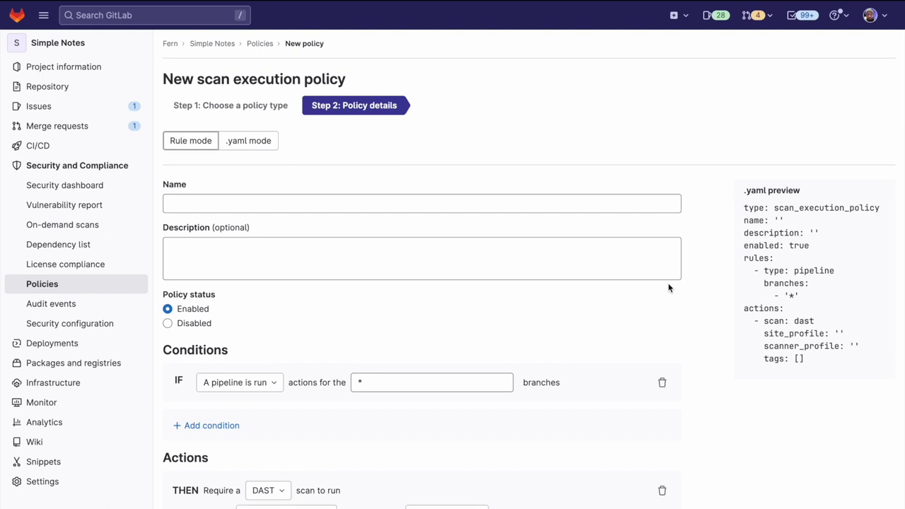
- Name the policy require_iac and describe it as "Force IaC scans to run, regardless of GitLab CI"
left_click(587, 203)
type("require_iac")
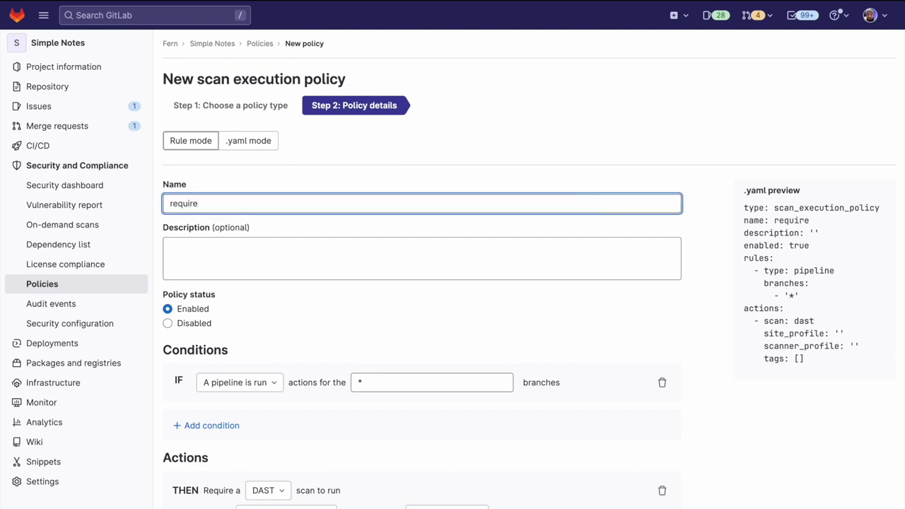
left_click(540, 252)
type("Force ")
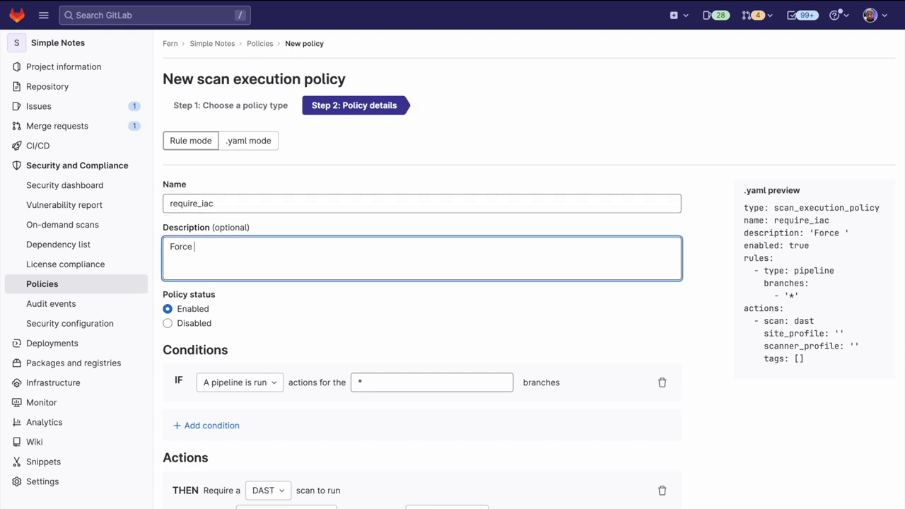
type("IaC scans to run, r")
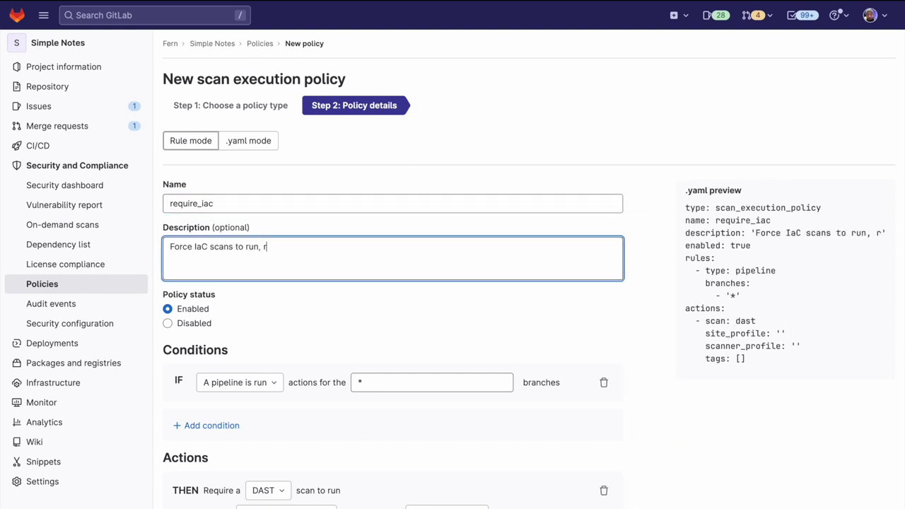
type("egardless of GitLab CI")
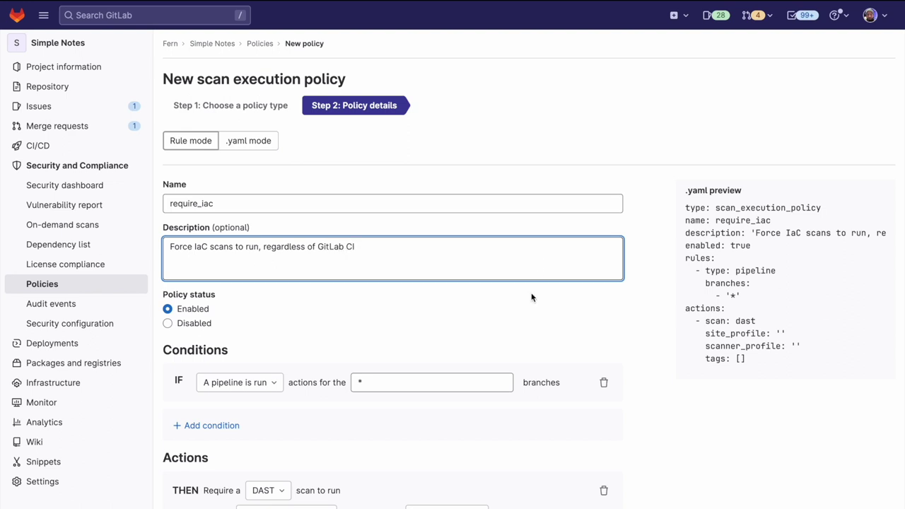
left_click(274, 311)
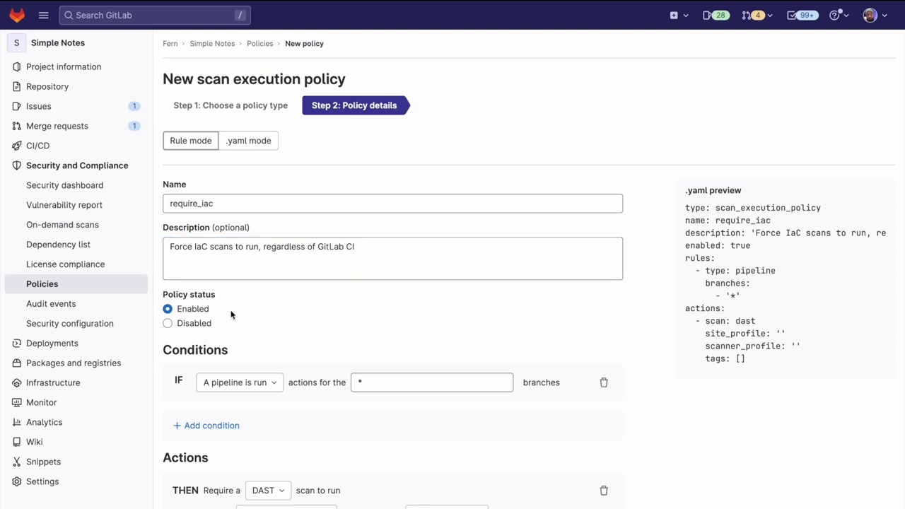
- Set the policy condition to apply whenever a pipeline is run for all (*) branches
scroll(224, 311, "down", 1)
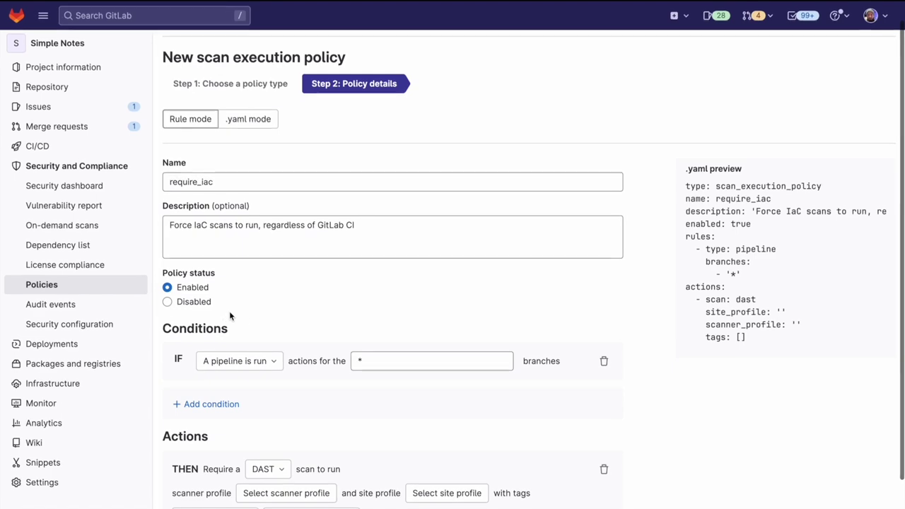
left_click(244, 361)
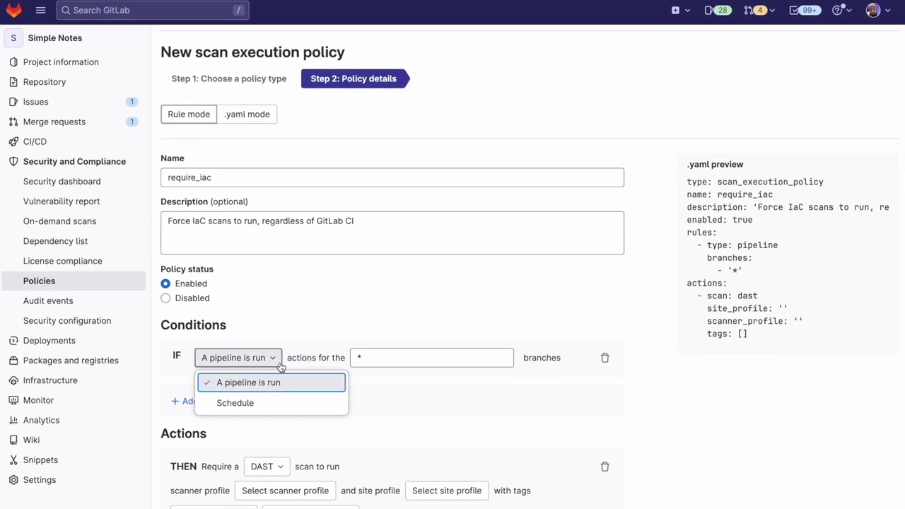
left_click(299, 381)
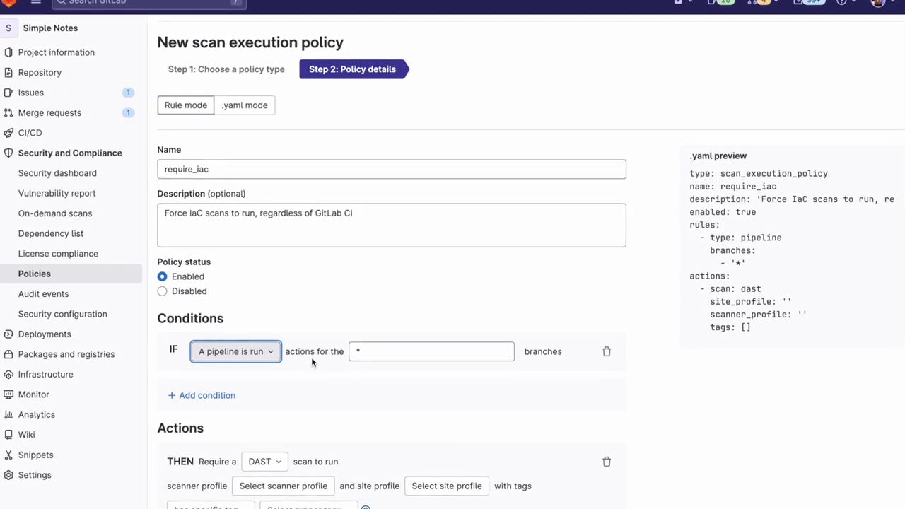
left_click(374, 350)
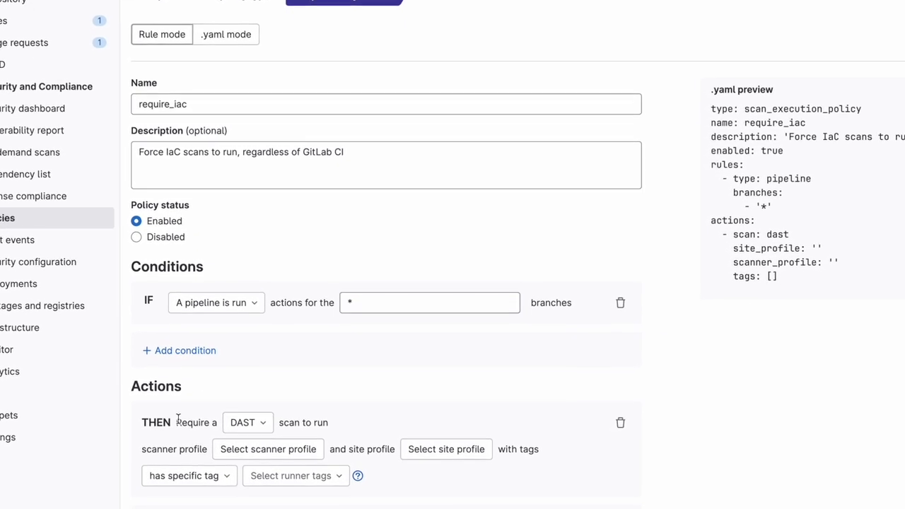
- Set the policy action to require a SAST IaC scan on a runner that is selected automatically
left_click(247, 425)
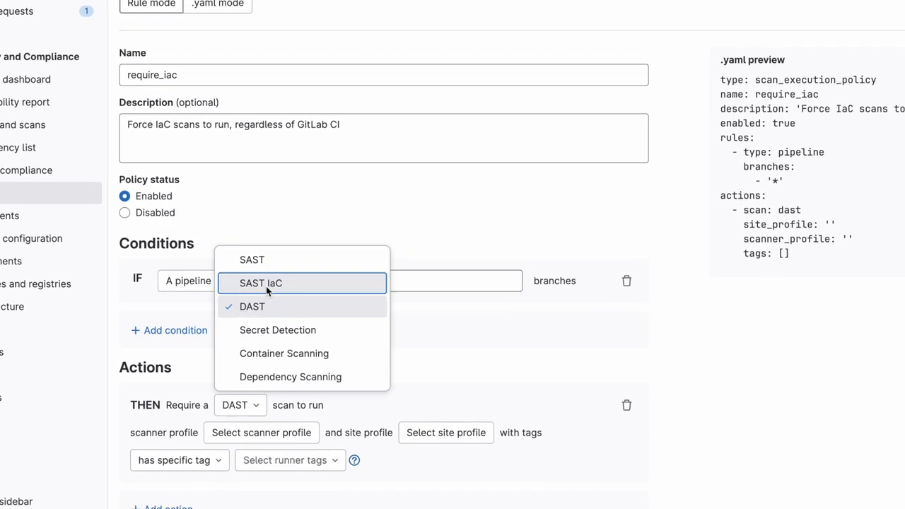
left_click(265, 285)
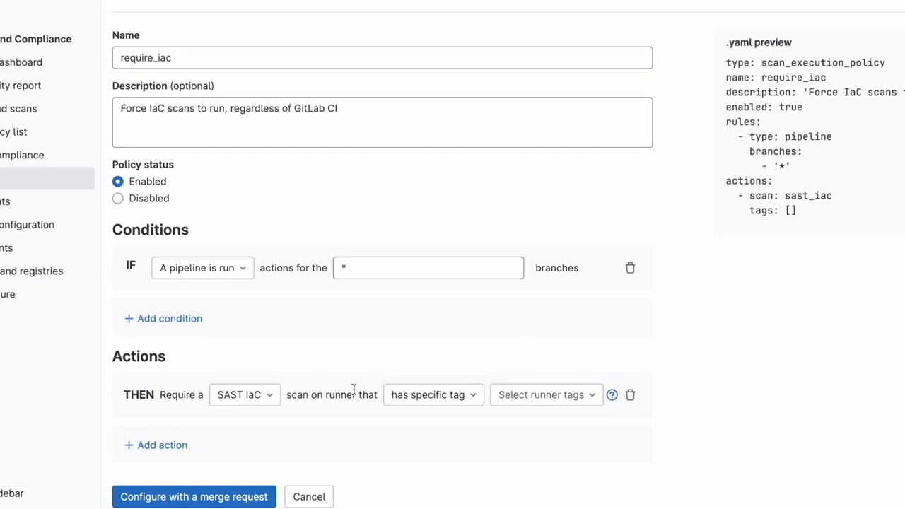
left_click(494, 321)
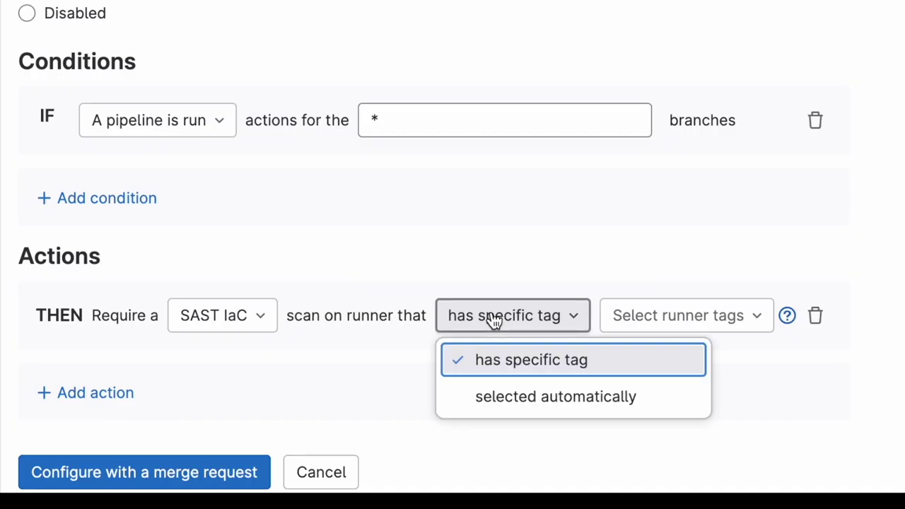
left_click(505, 398)
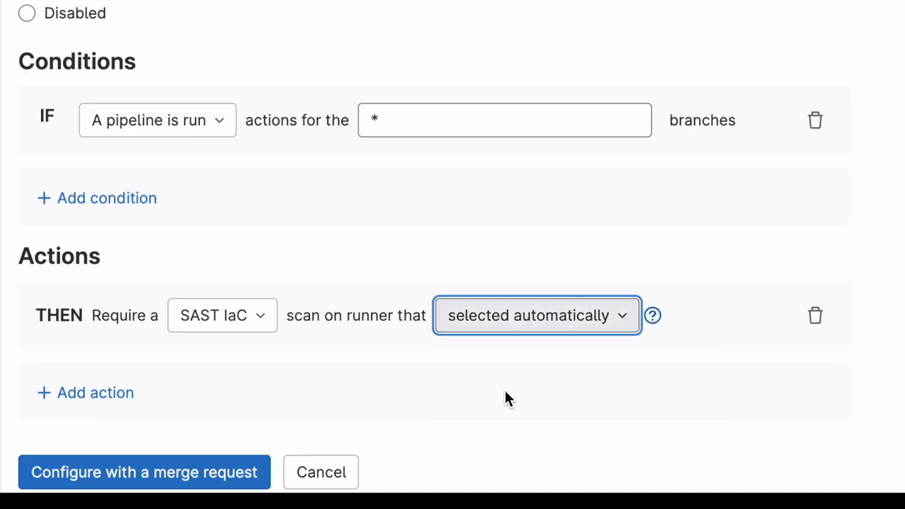
left_click(506, 392)
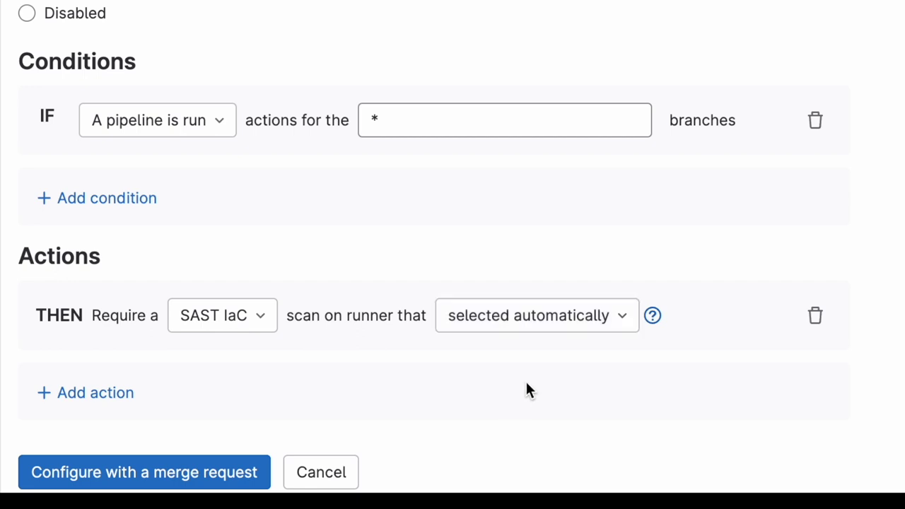
- Configure the policy through a merge request and merge it into main of the security policy project
left_click(226, 480)
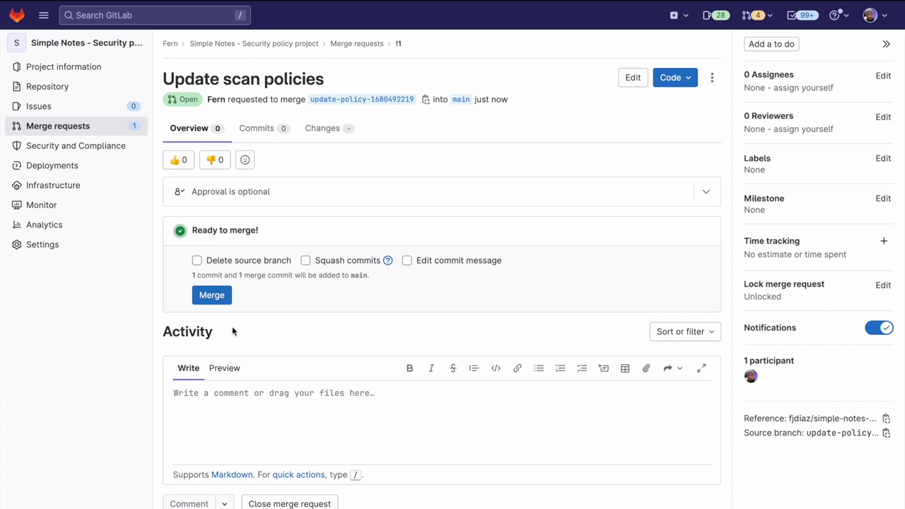
left_click(225, 297)
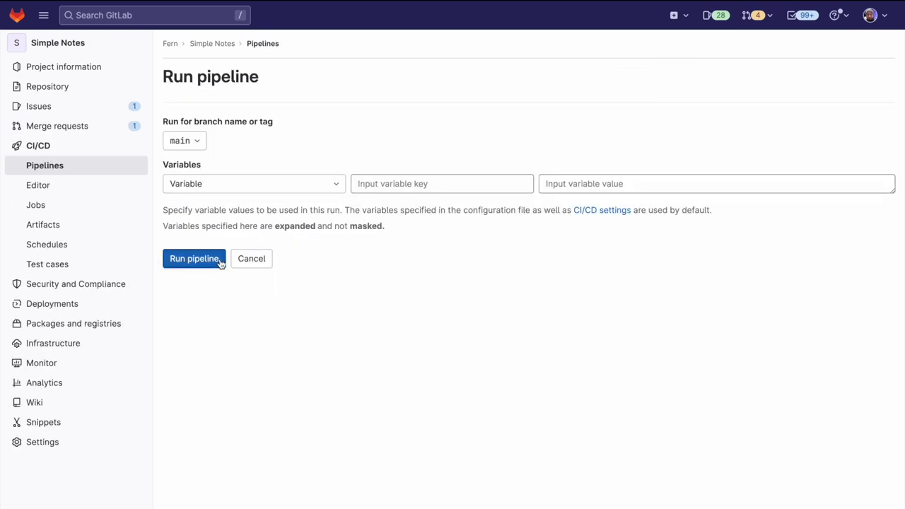
- Run a new pipeline for the main branch of the Simple Notes project
left_click(218, 262)
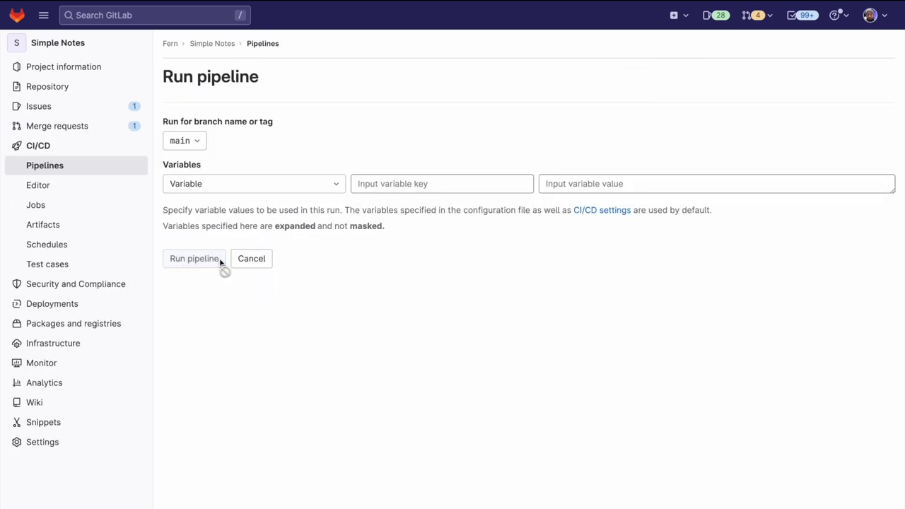